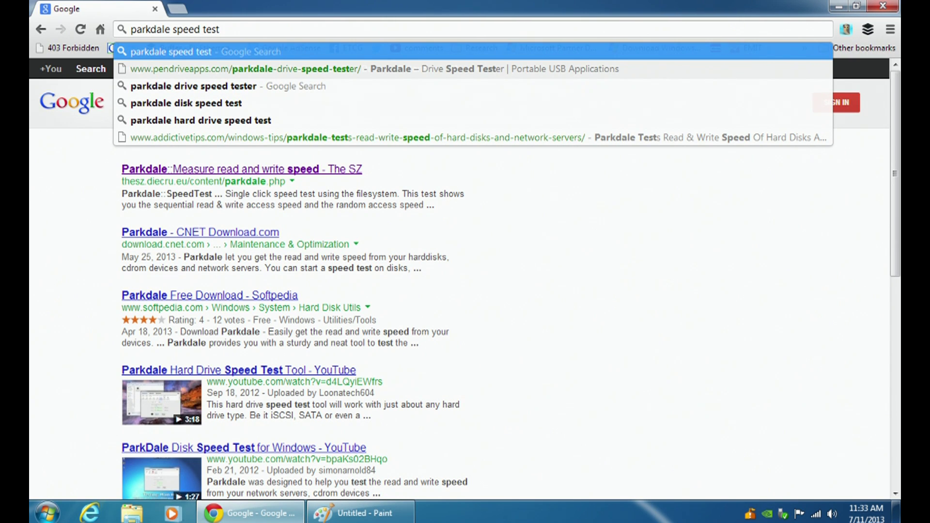
- Search Google for "parkdale speed test", open The SZ's Parkdale page and highlight its web address
key(Return)
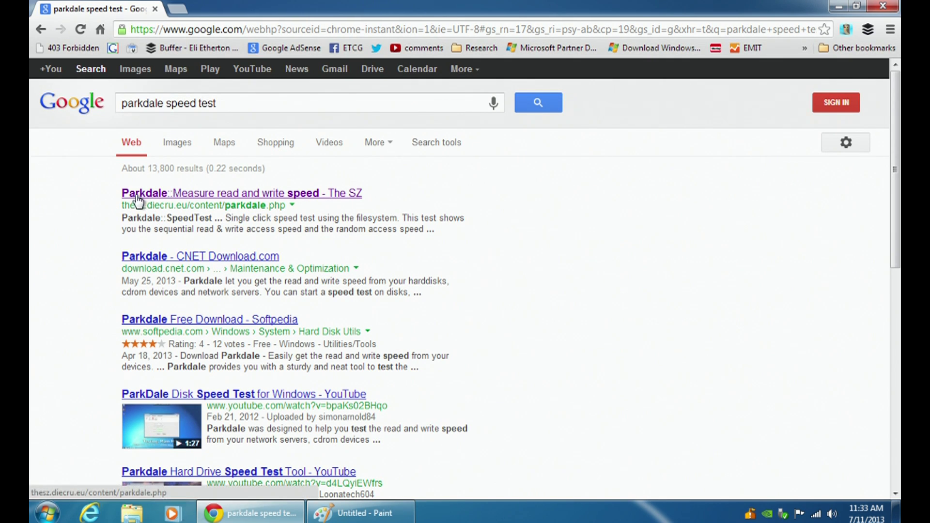
click(291, 196)
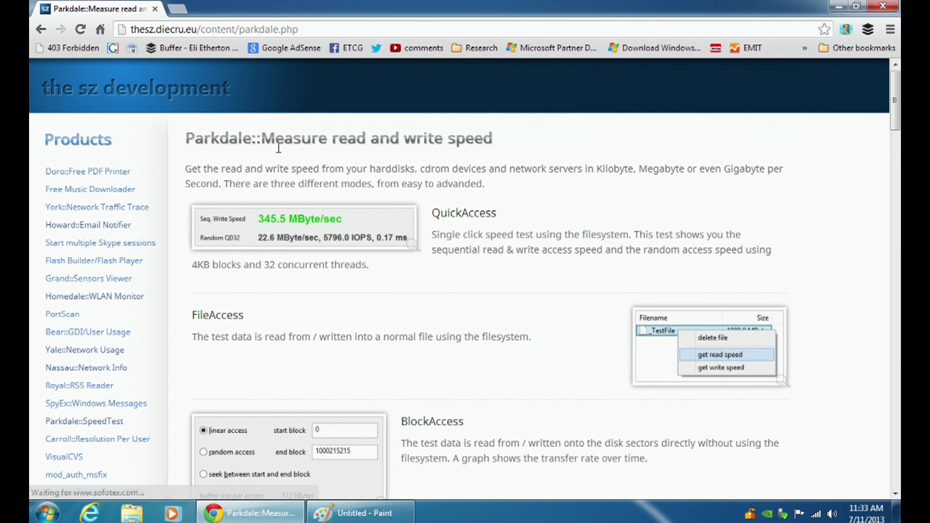
drag(132, 29, 154, 29)
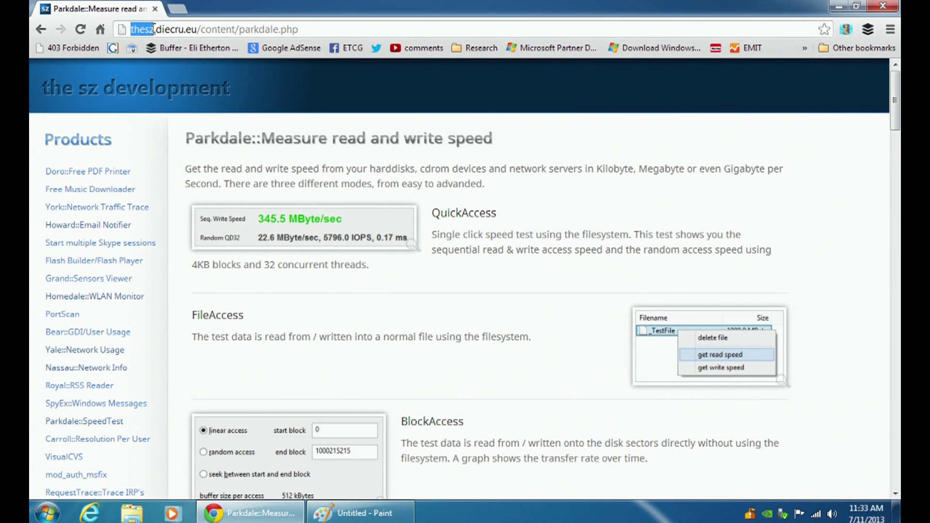
click(165, 29)
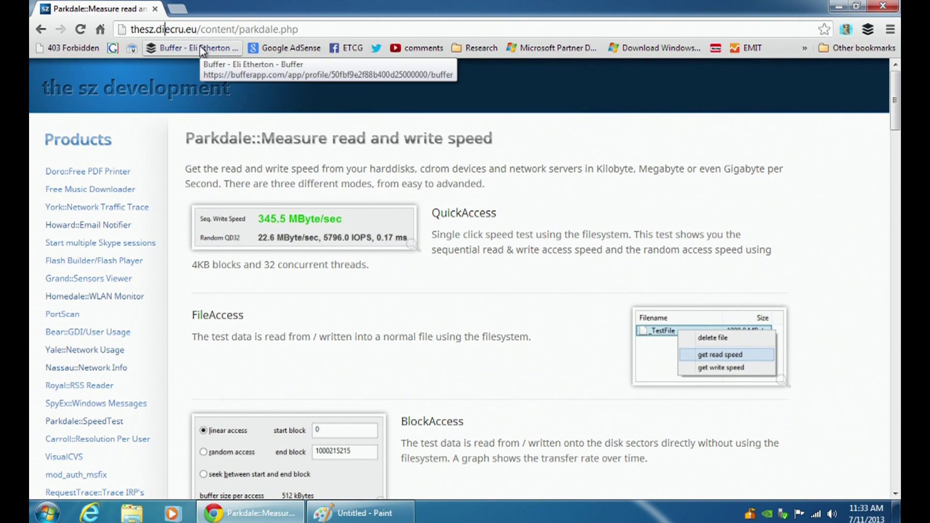
triple_click(247, 29)
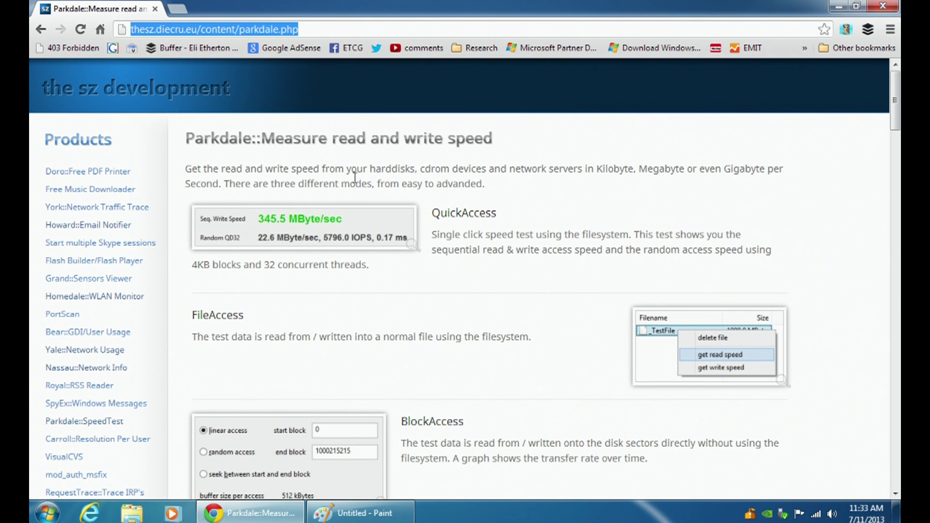
- Download Parkdale.zip from the page, open the downloaded archive and select the Parkdale application inside
scroll(357, 180, down, 4)
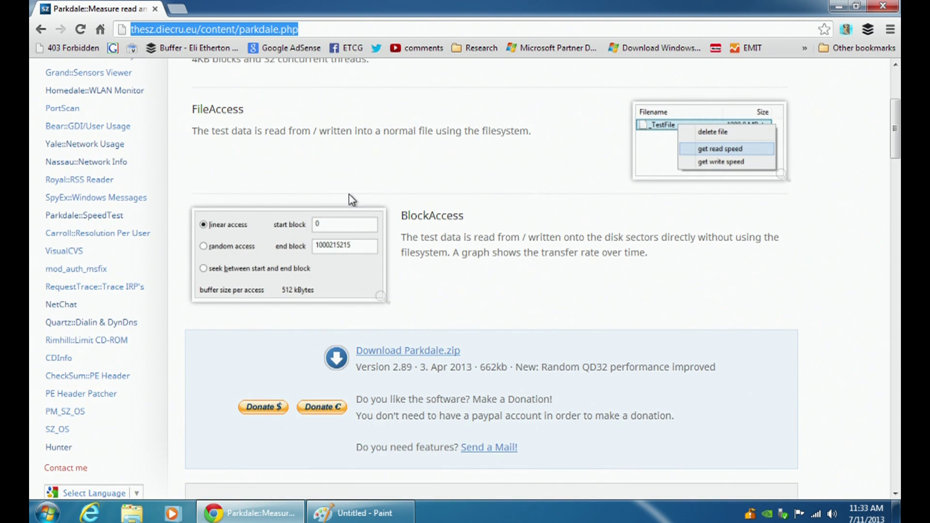
scroll(352, 198, down, 3)
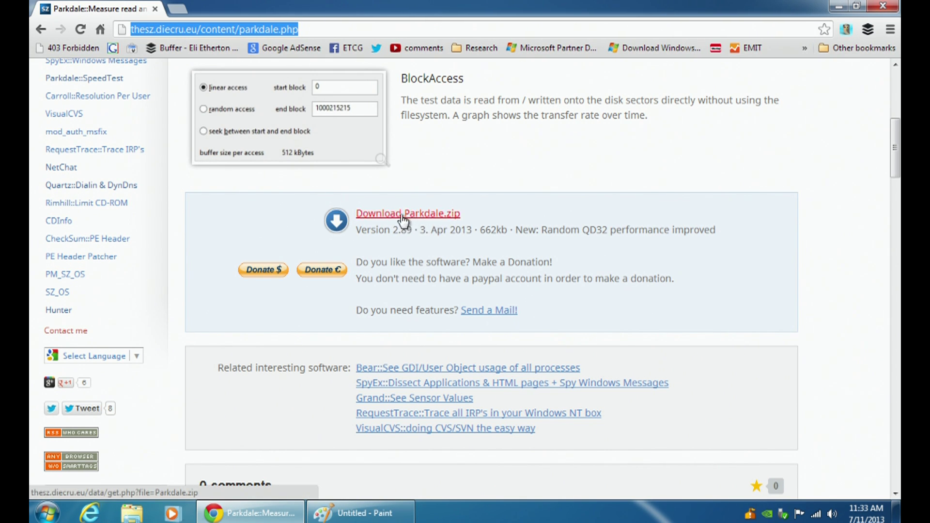
click(412, 222)
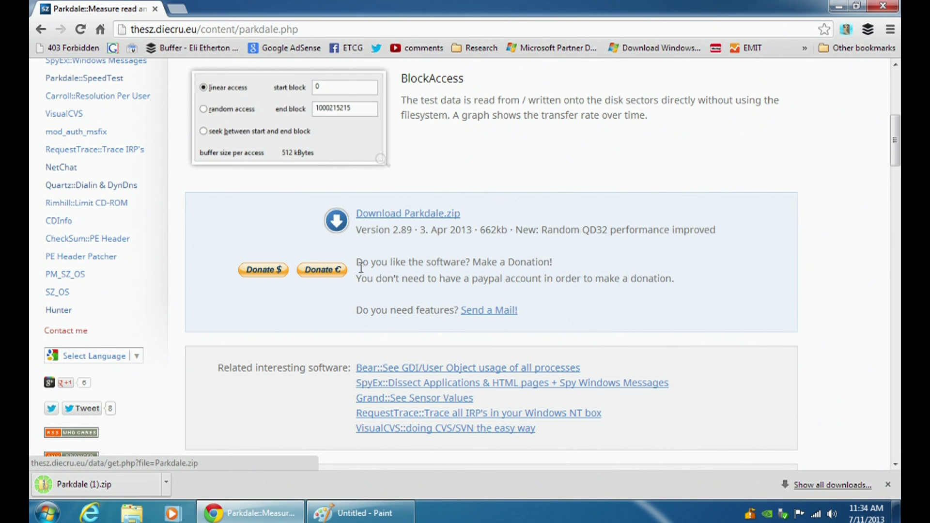
click(145, 486)
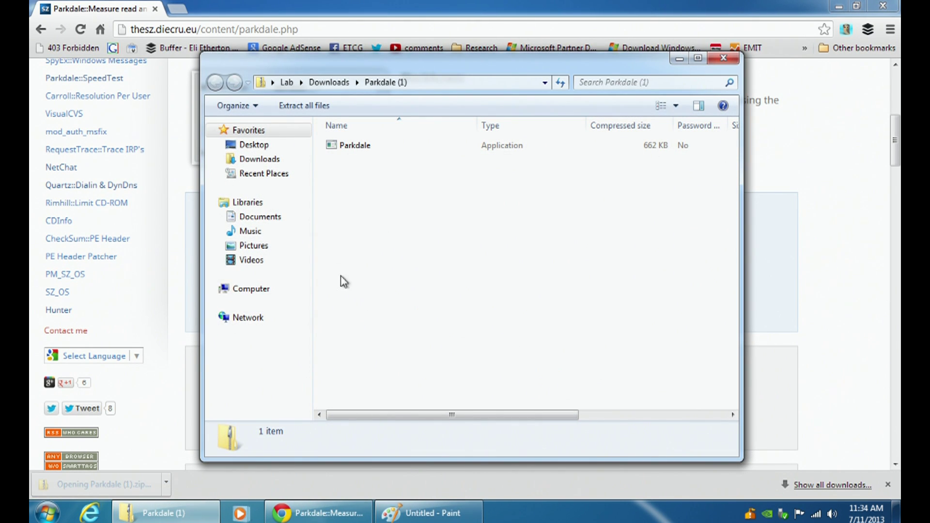
click(350, 151)
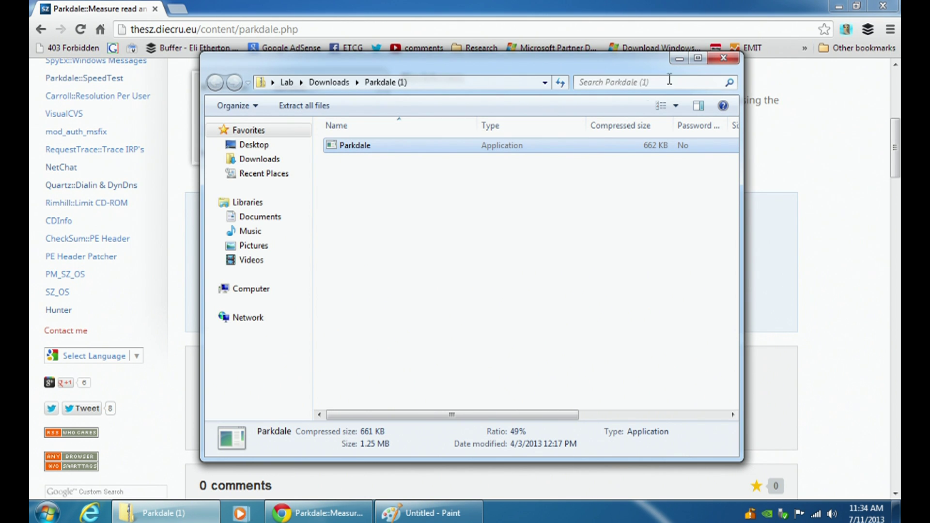
- Minimize the archive, browser and Paint windows, and run Parkdale from the desktop, allowing it past the security warning
click(679, 58)
click(837, 6)
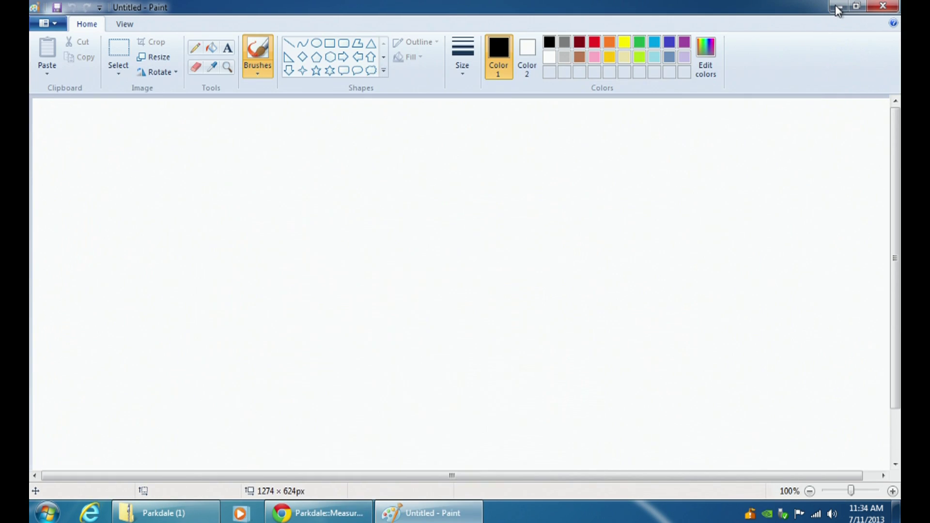
click(835, 5)
double_click(56, 330)
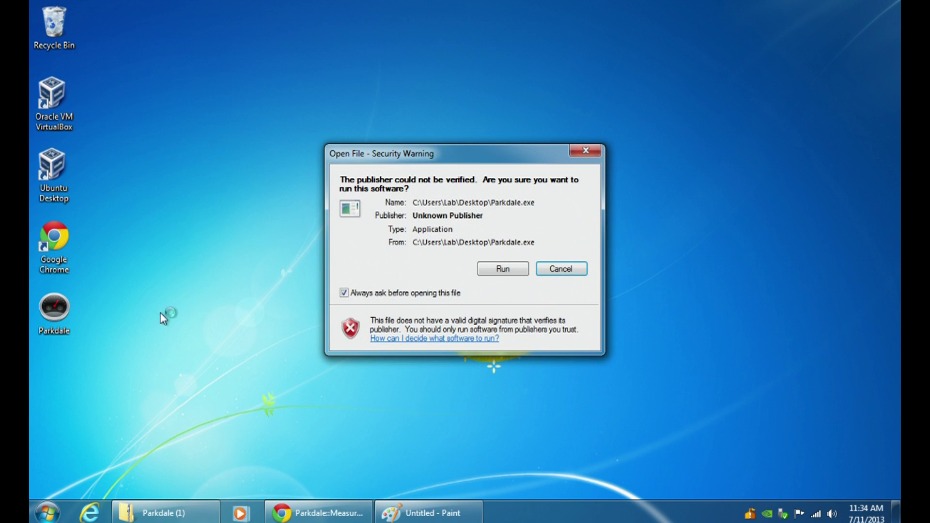
click(503, 270)
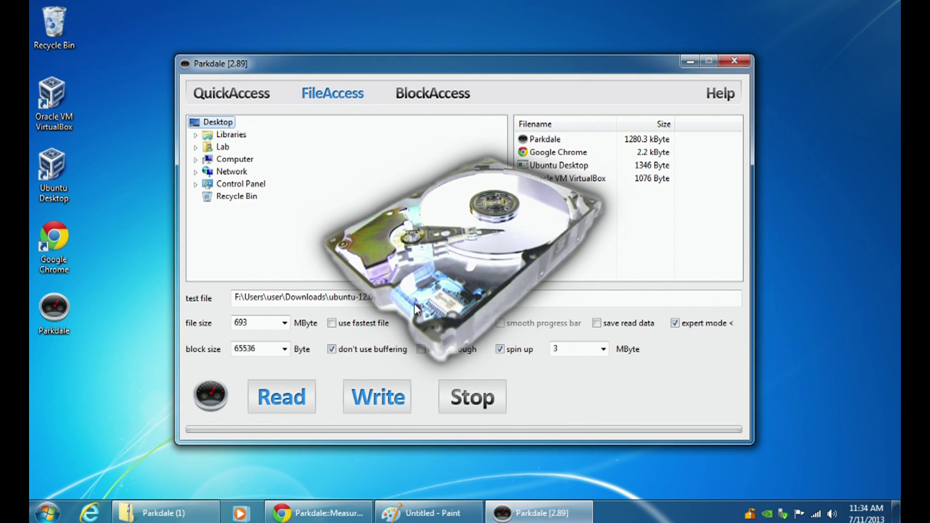
- Look through Parkdale's QuickAccess, FileAccess and BlockAccess test modes
click(245, 97)
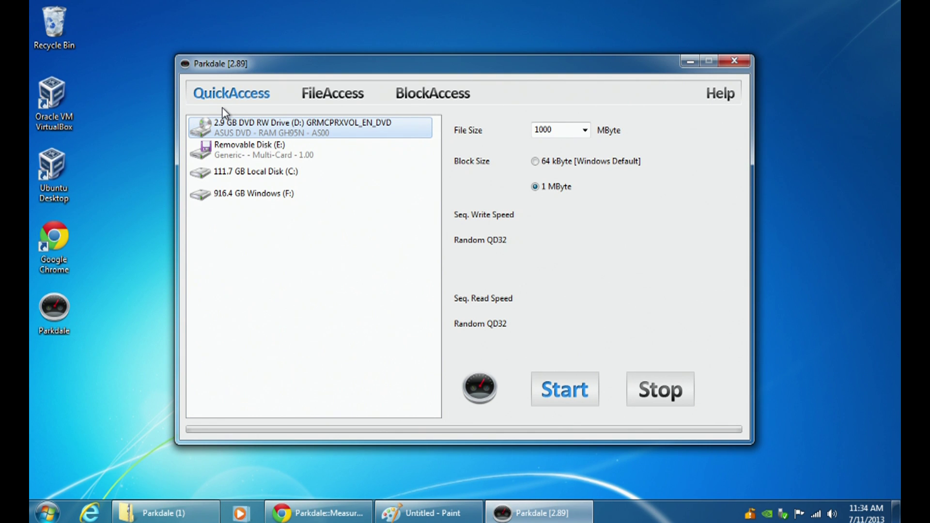
click(312, 99)
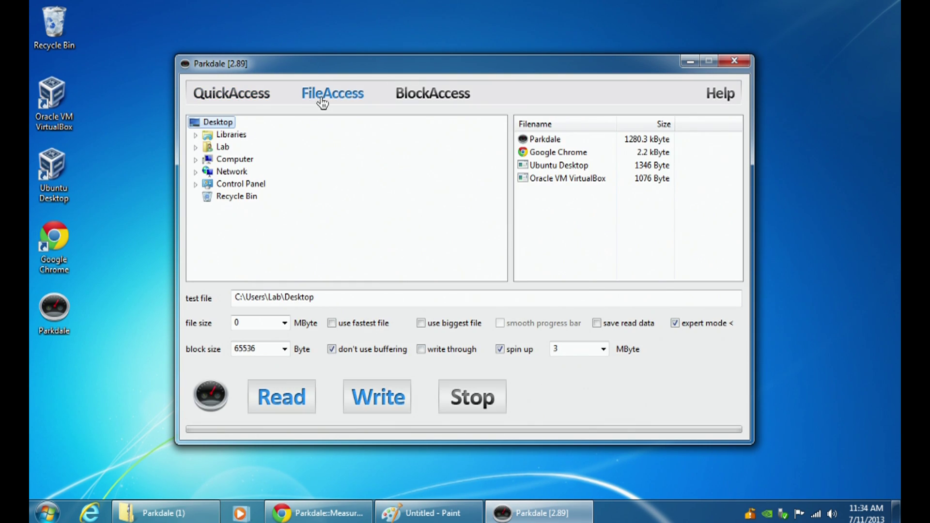
click(414, 96)
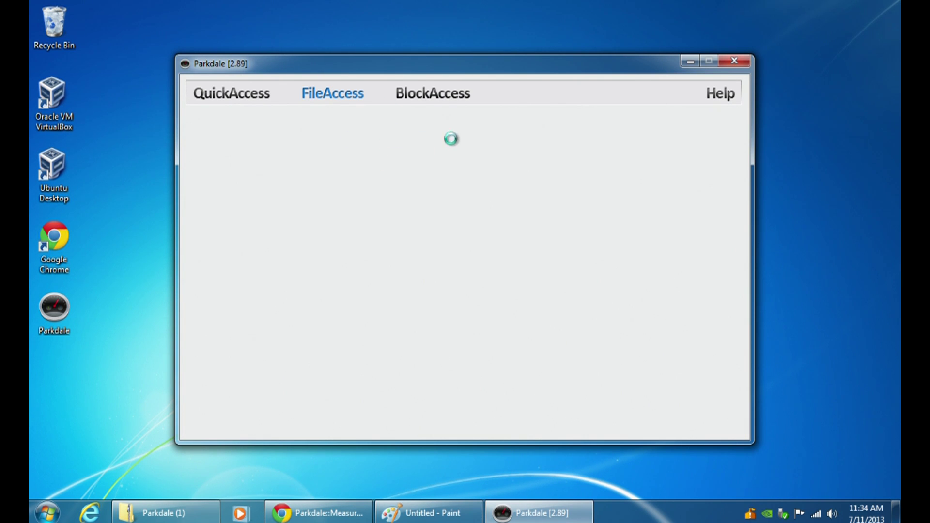
- Return to the QuickAccess mode and choose Local Disk (C:) as the drive for testing
click(261, 97)
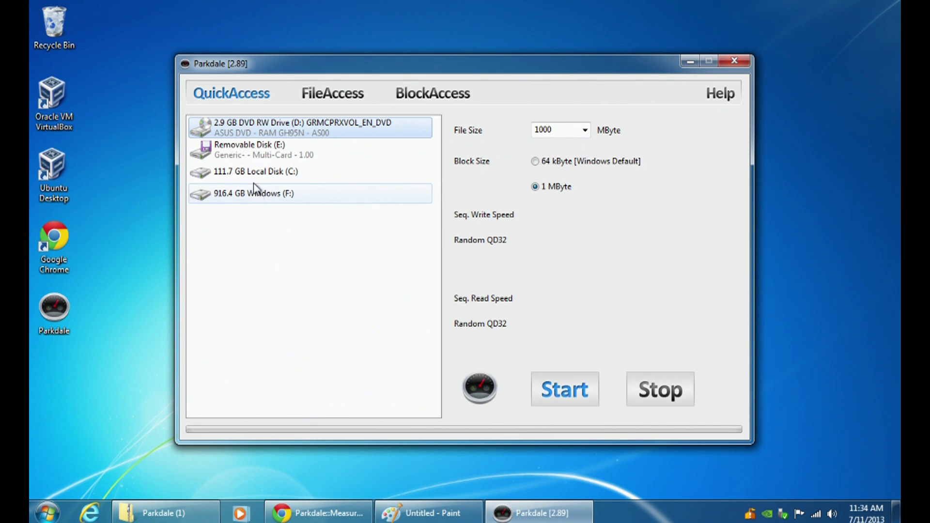
click(230, 173)
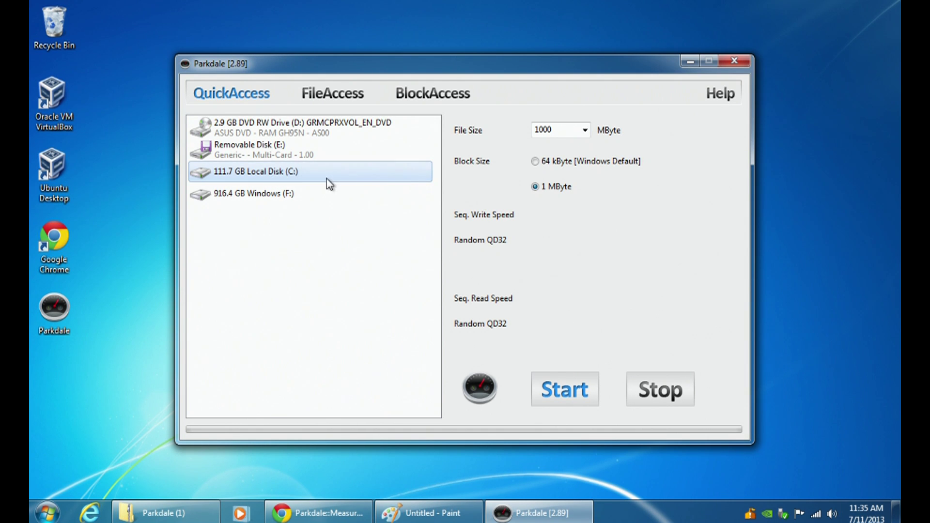
click(255, 197)
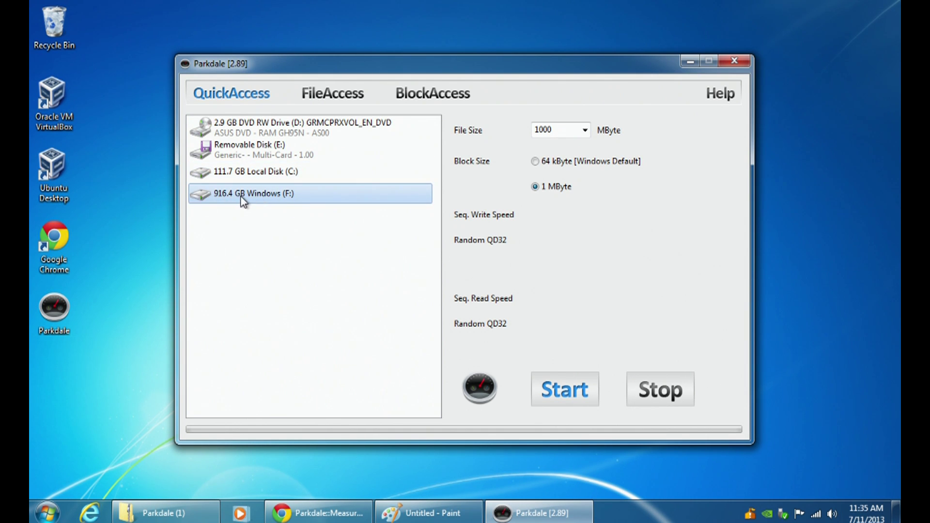
click(267, 176)
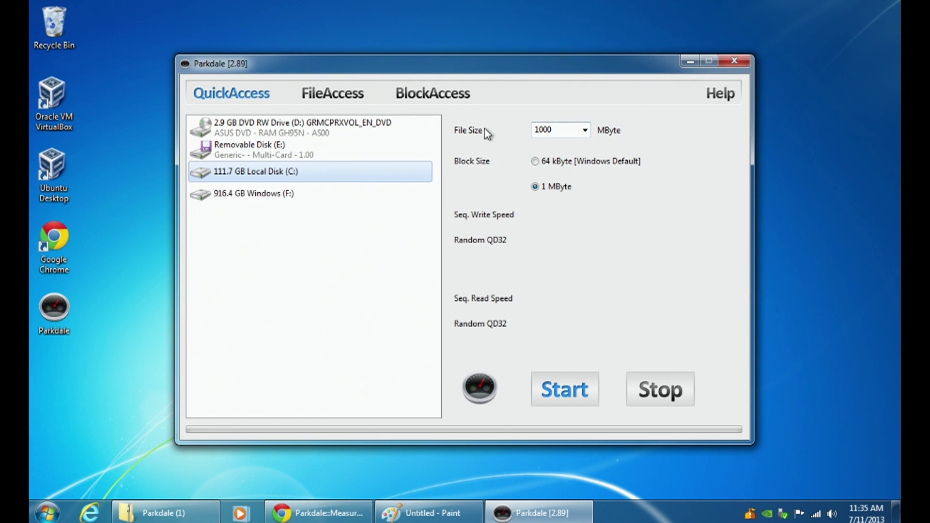
- Set the file size to 10 MByte and block size to 64 kByte [Windows Default], and start the speed test on Local Disk (C:)
double_click(542, 129)
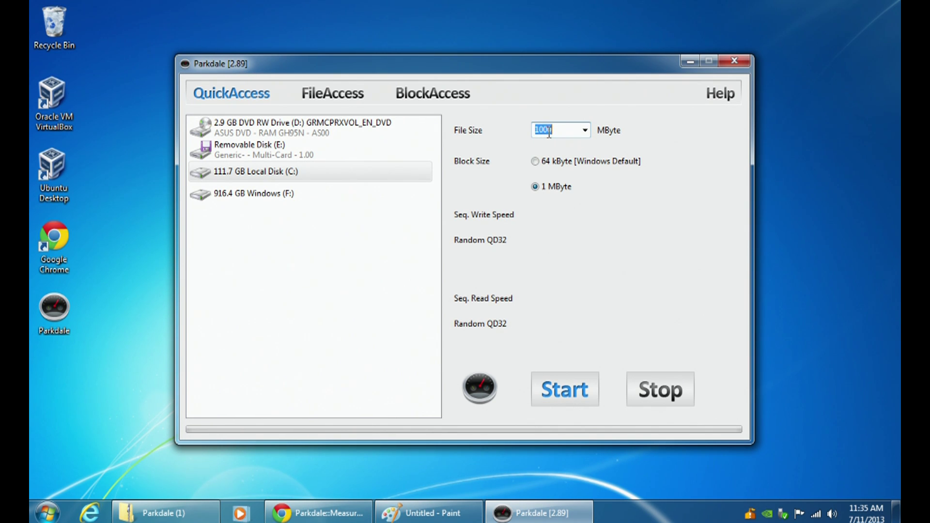
click(588, 131)
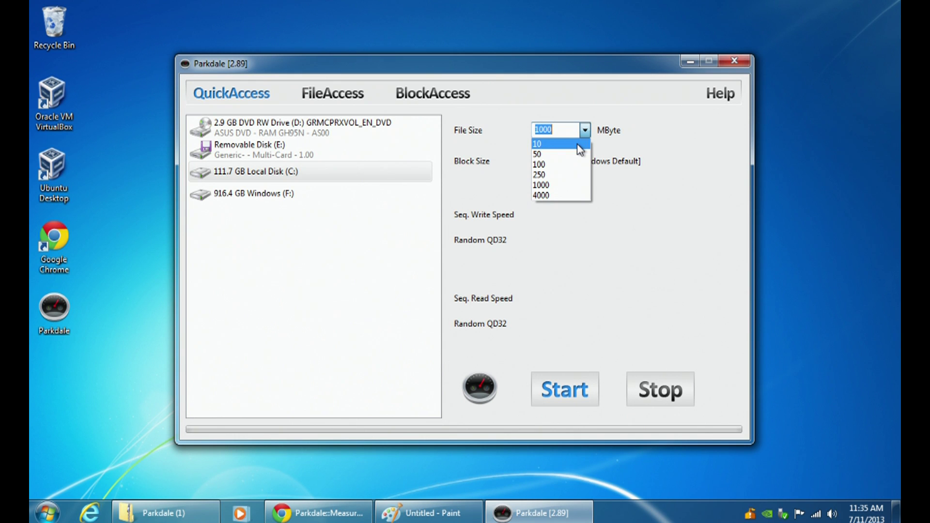
click(577, 144)
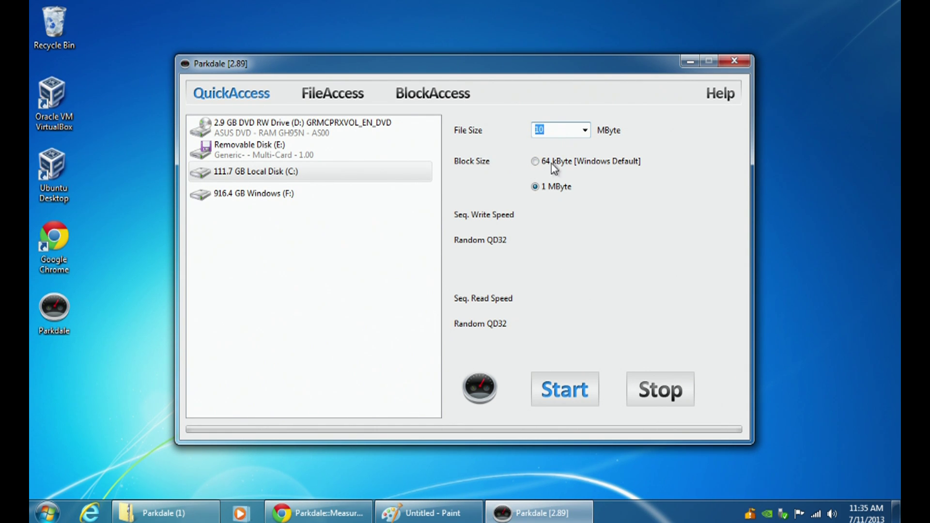
click(535, 162)
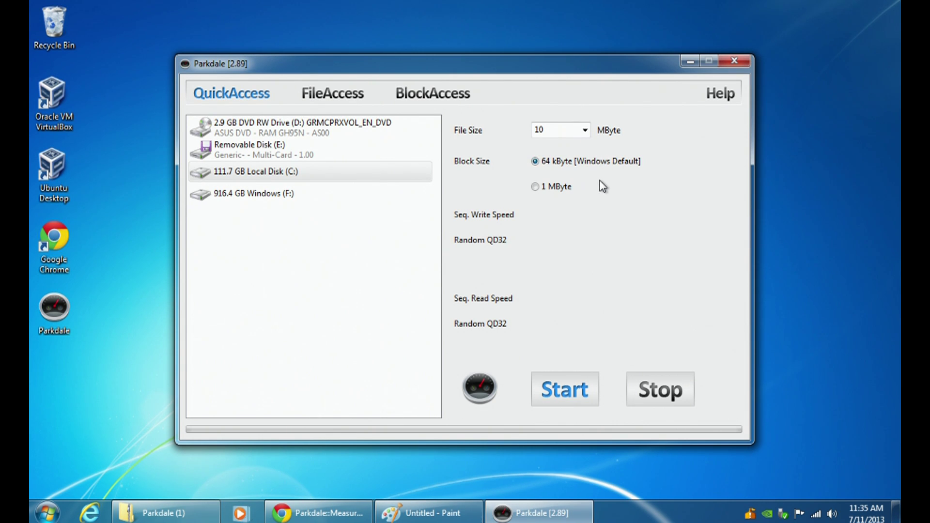
click(235, 173)
click(575, 399)
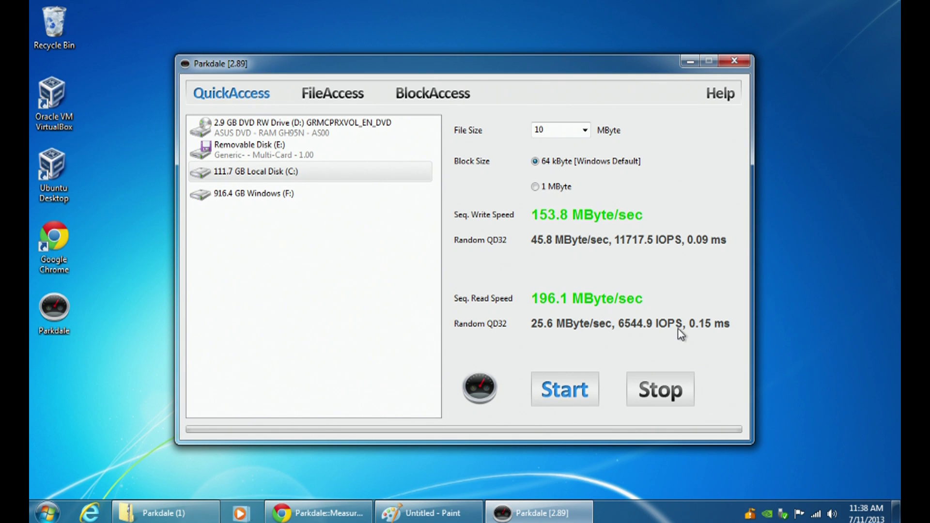
- Switch to Paint and paste the screenshot of the Local Disk (C:) test results into the blank canvas
click(429, 513)
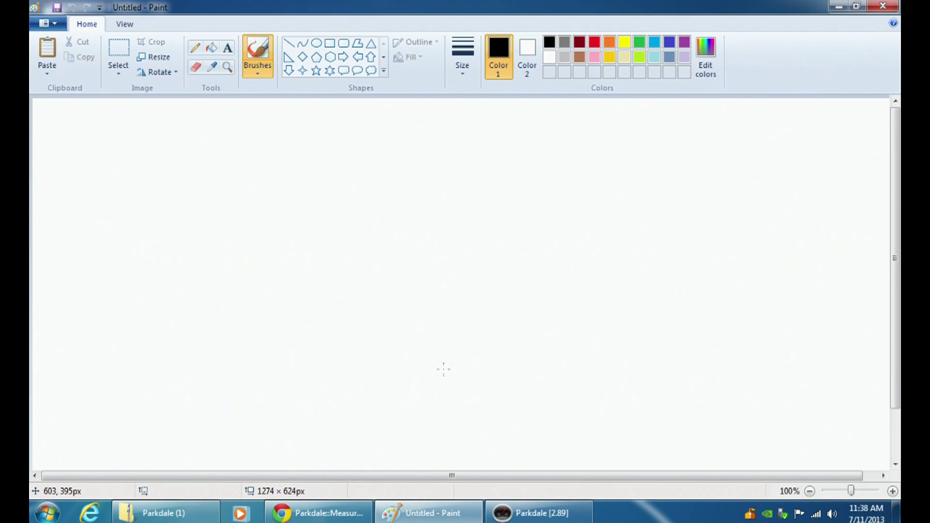
key(ctrl+v)
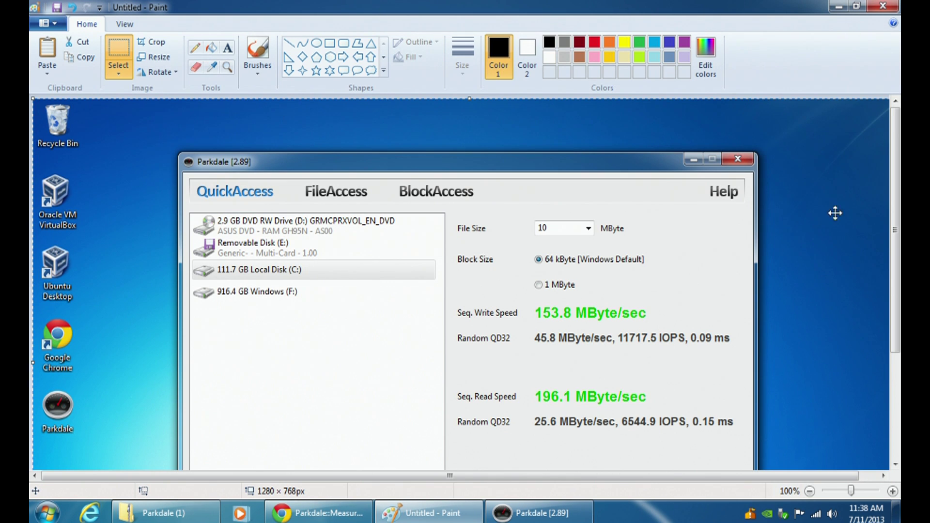
drag(894, 192, 893, 228)
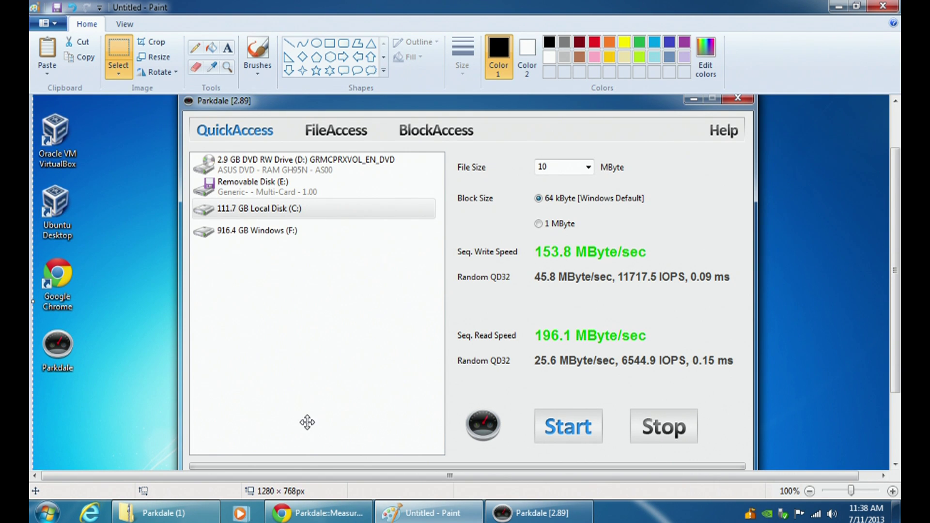
- Switch back to Parkdale, minimize Paint and run the same speed test on the Windows (F:) drive
click(516, 517)
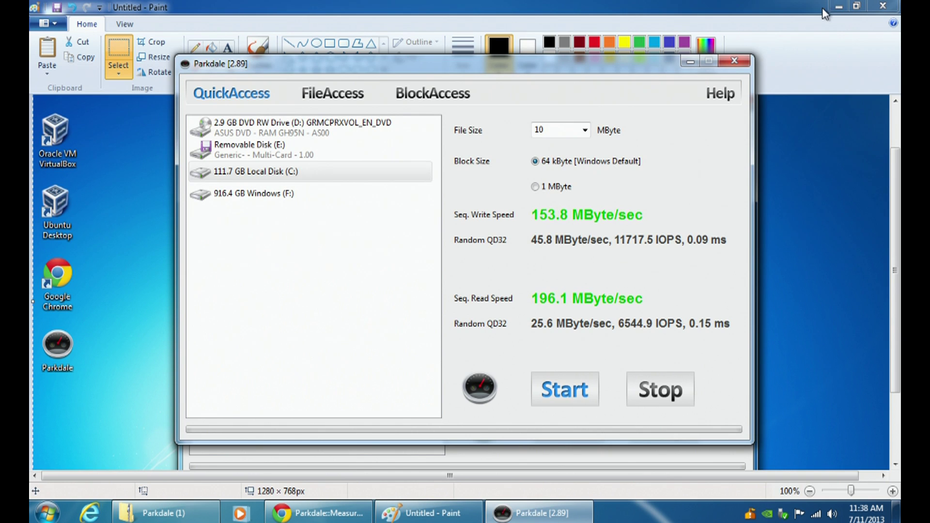
click(838, 7)
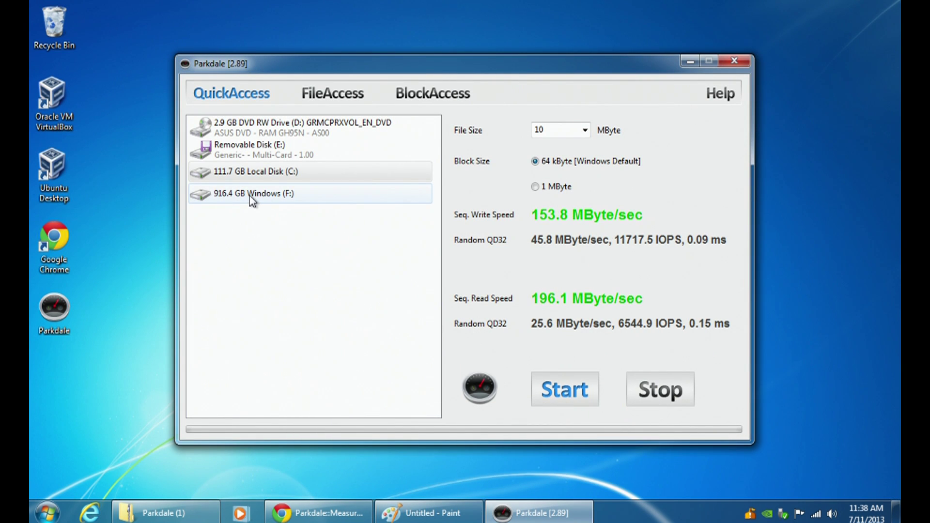
click(249, 196)
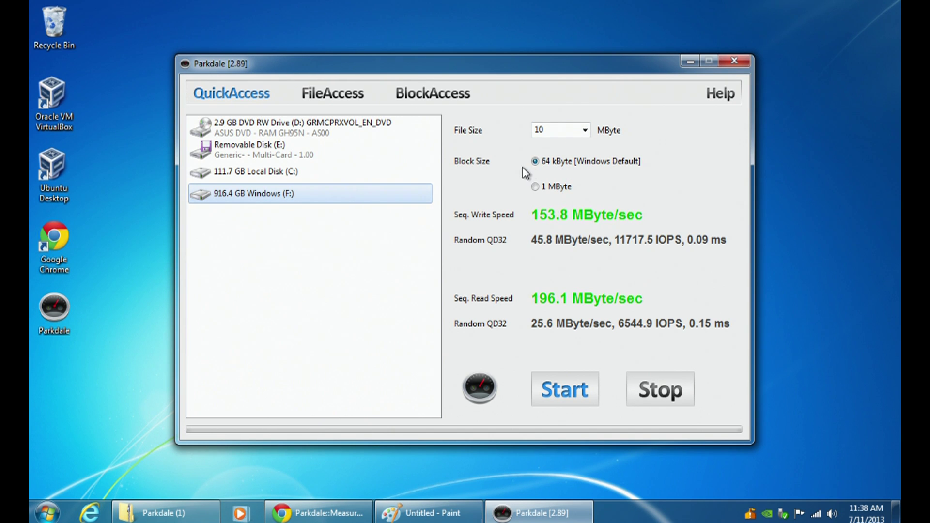
click(581, 404)
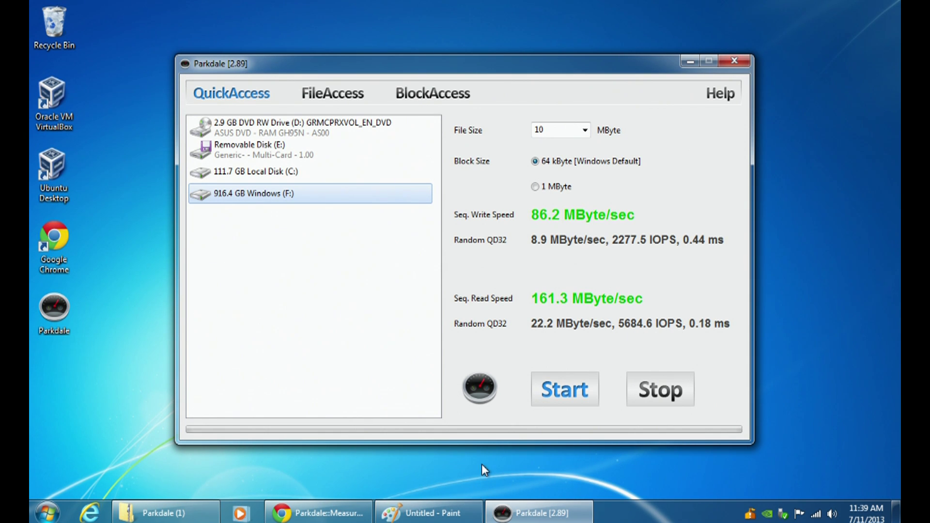
- Bring Paint back as a smaller window and place it beside Parkdale's results so both drives' speeds can be compared
click(450, 511)
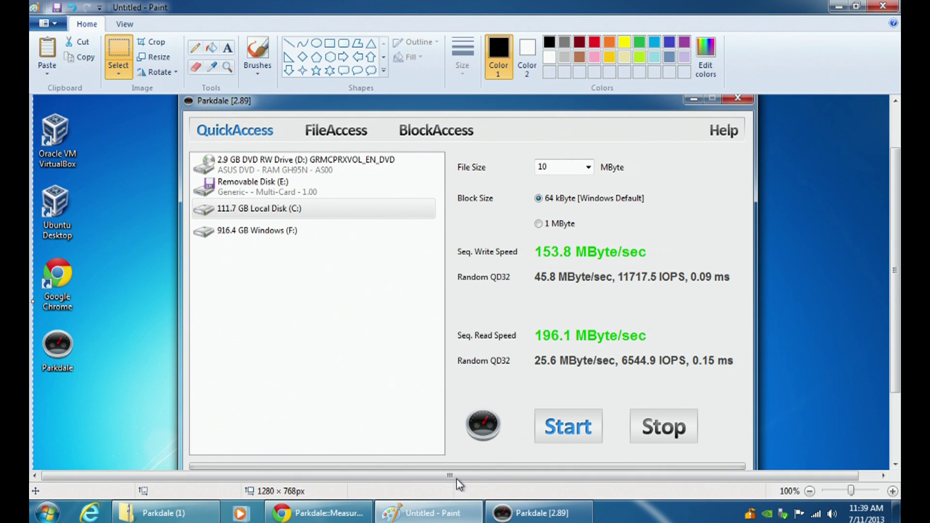
click(854, 7)
mouse_move(807, 263)
mouse_down()
mouse_move(644, 240)
mouse_move(764, 257)
mouse_up()
drag(524, 444, 693, 442)
drag(764, 386, 653, 387)
mouse_move(516, 59)
mouse_down()
mouse_move(367, 10)
mouse_move(315, 15)
mouse_move(338, 22)
mouse_up()
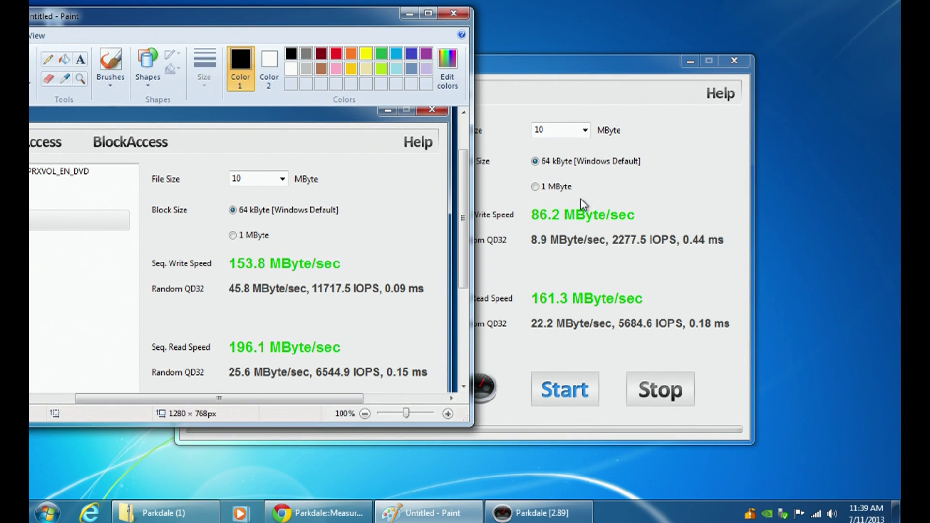